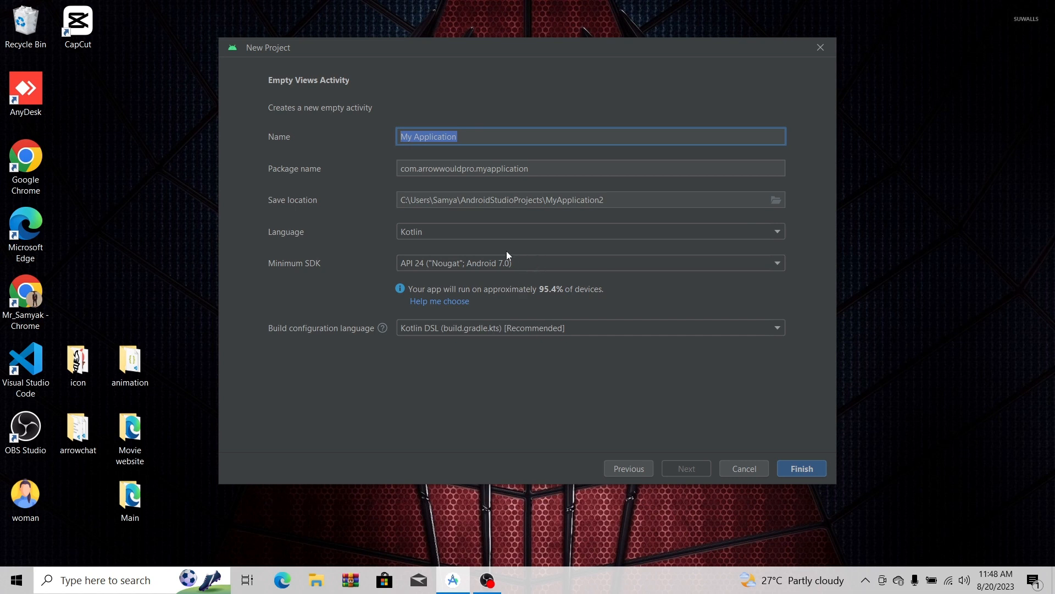
Step: Create the Empty Views Activity project with Java as its language and dismiss the Kotlin survey notification
click(426, 233)
click(438, 247)
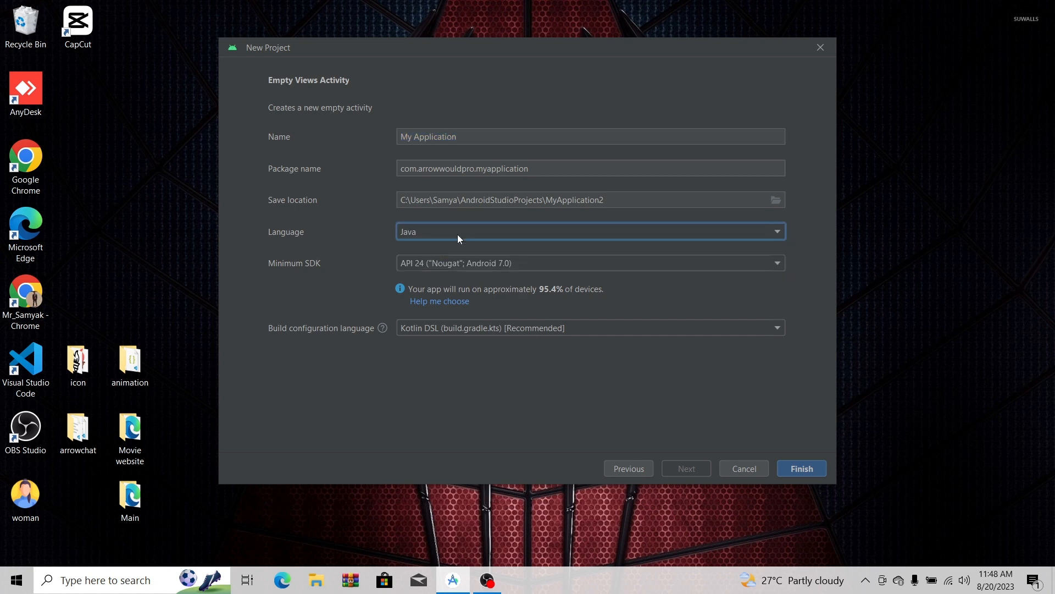
click(802, 469)
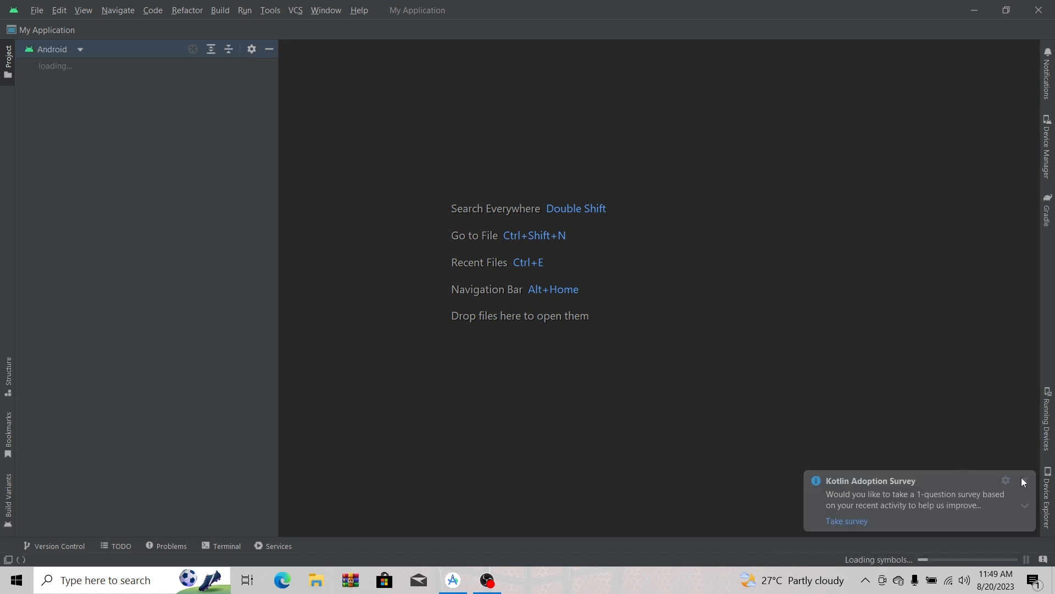
click(1025, 477)
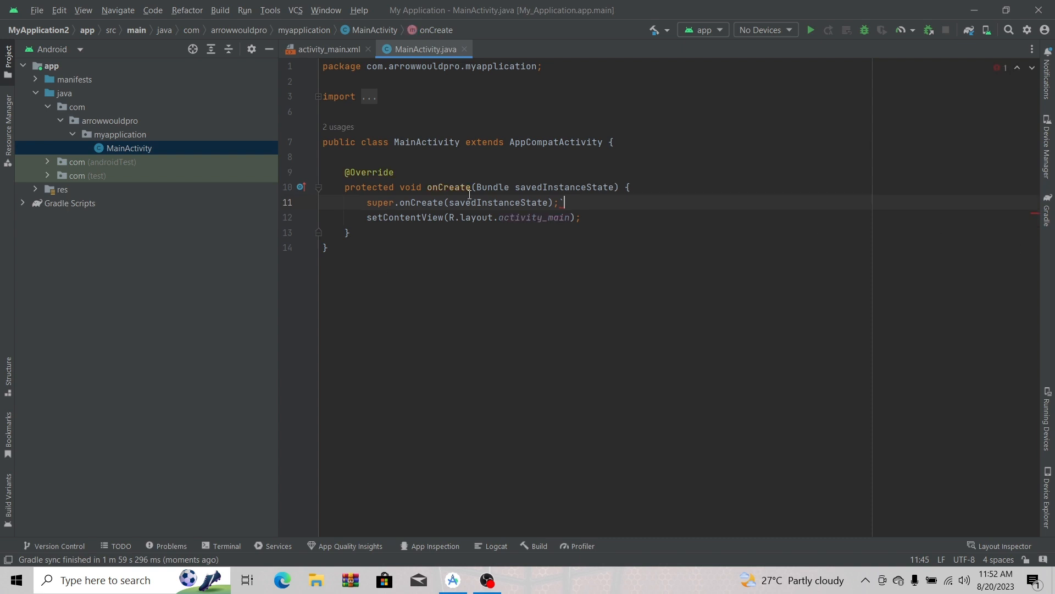
Step: Expand the res folder and start a new Image Asset in it
click(35, 190)
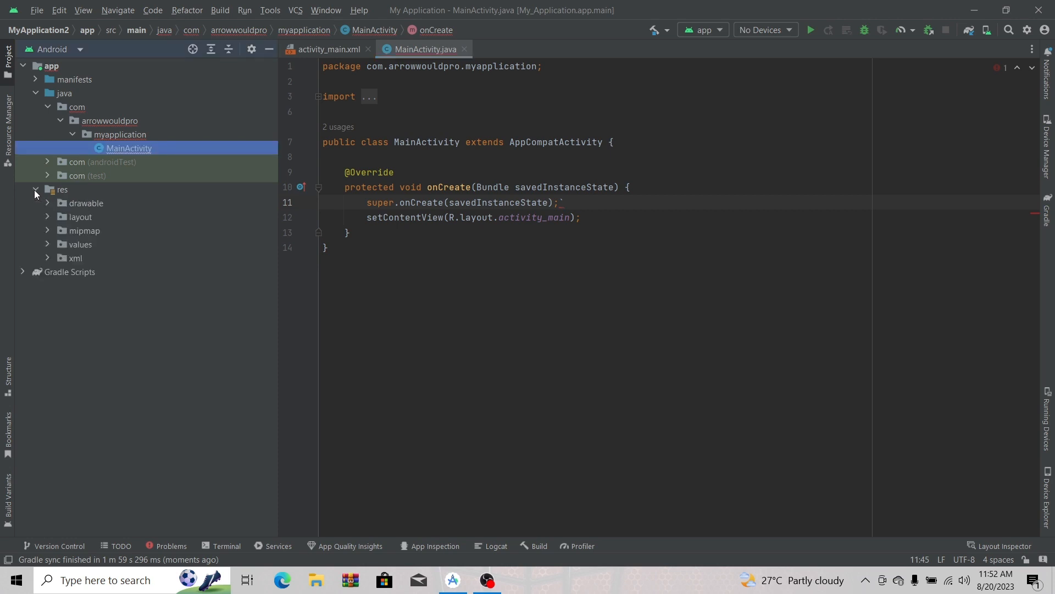
click(48, 231)
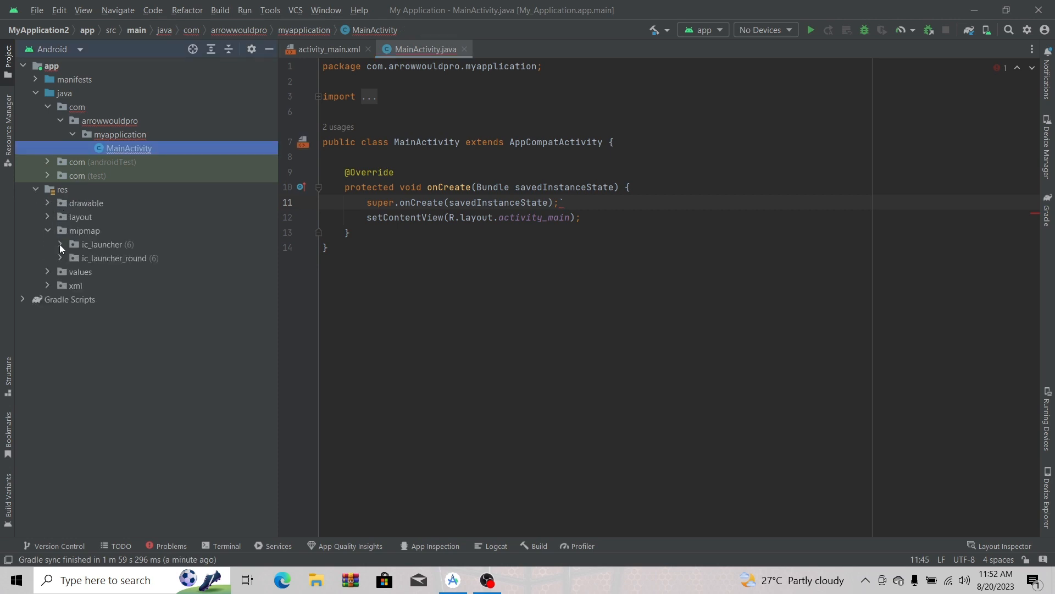
click(47, 231)
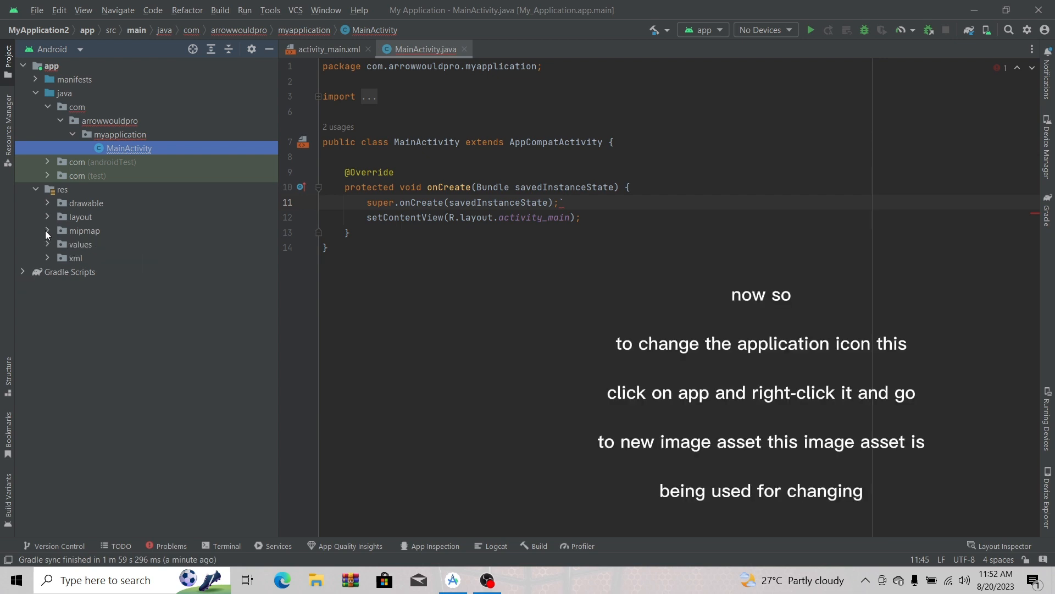
click(48, 190)
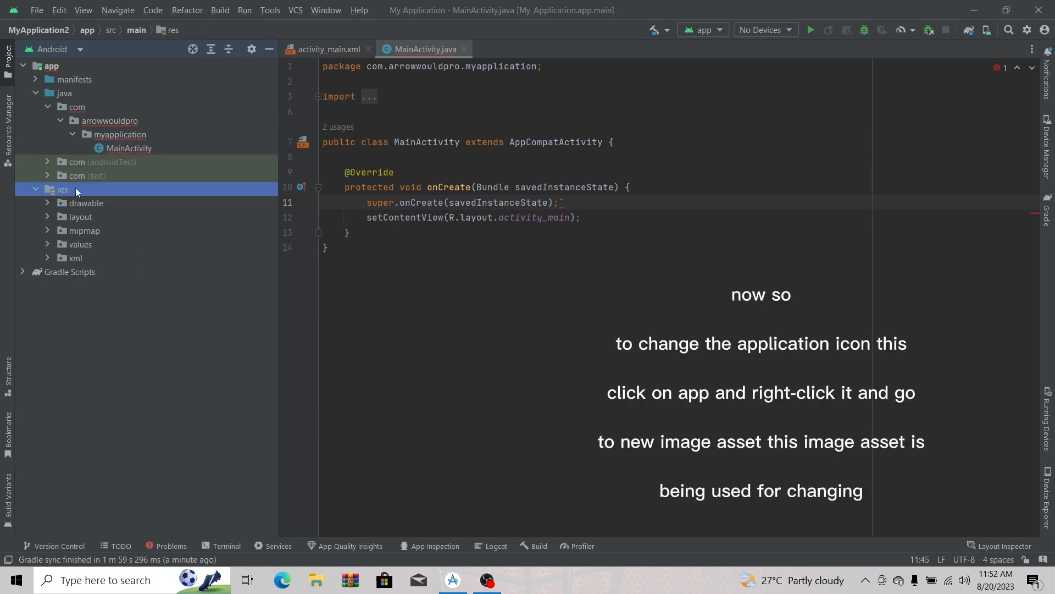
right_click(75, 190)
click(46, 189)
right_click(74, 190)
mouse_move(119, 193)
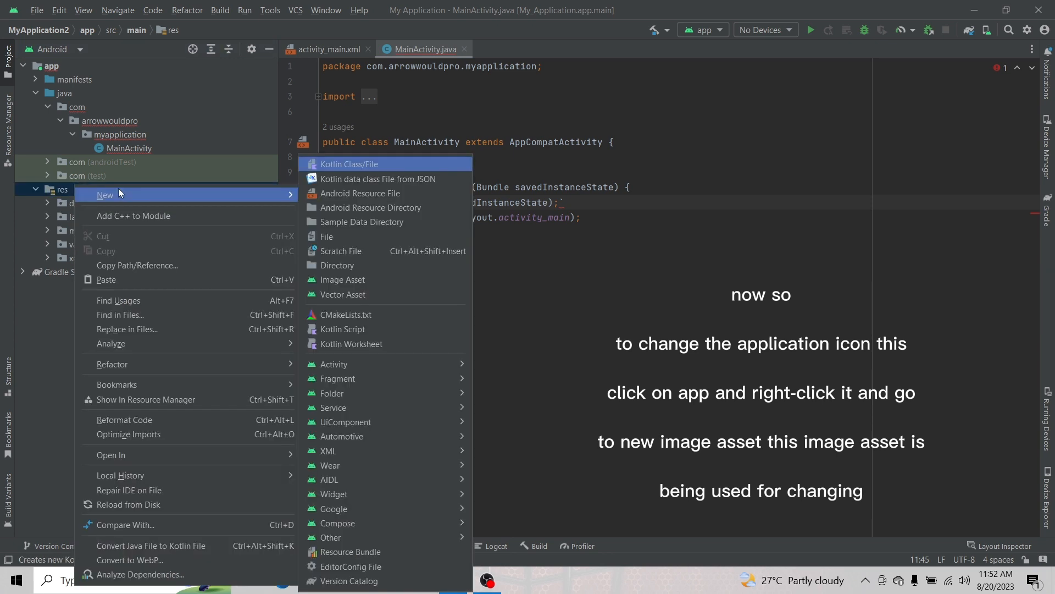
click(346, 280)
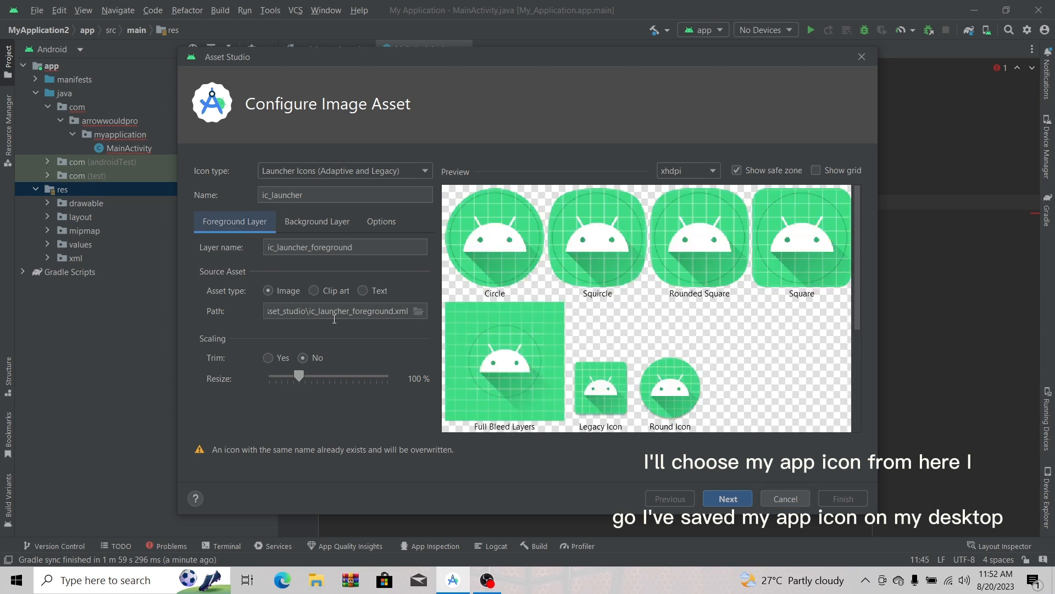
Step: Set the launcher icon's foreground layer to the image woman.png from the Desktop
click(418, 312)
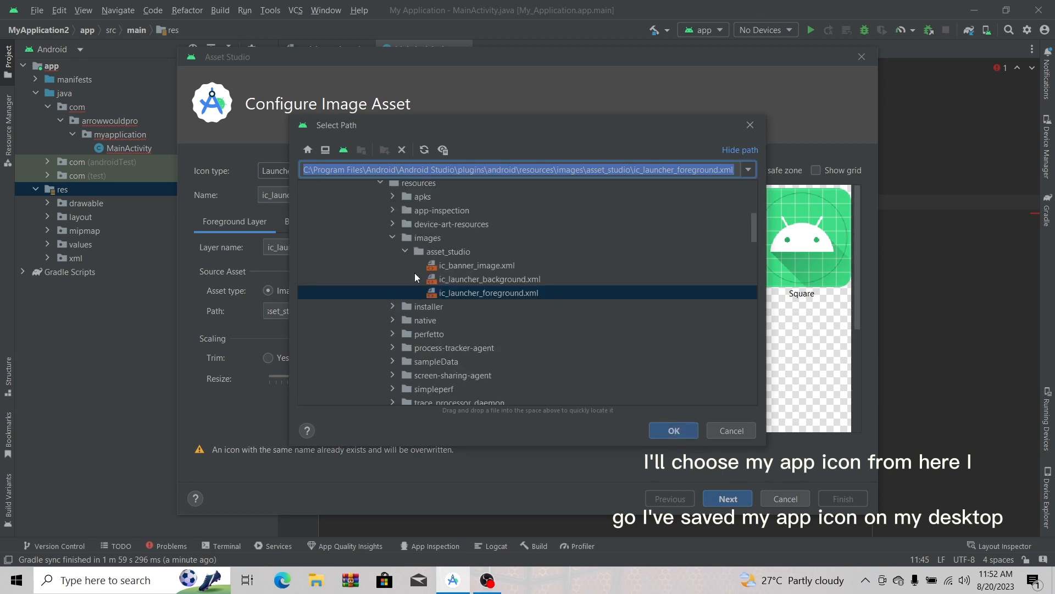
click(325, 149)
click(428, 375)
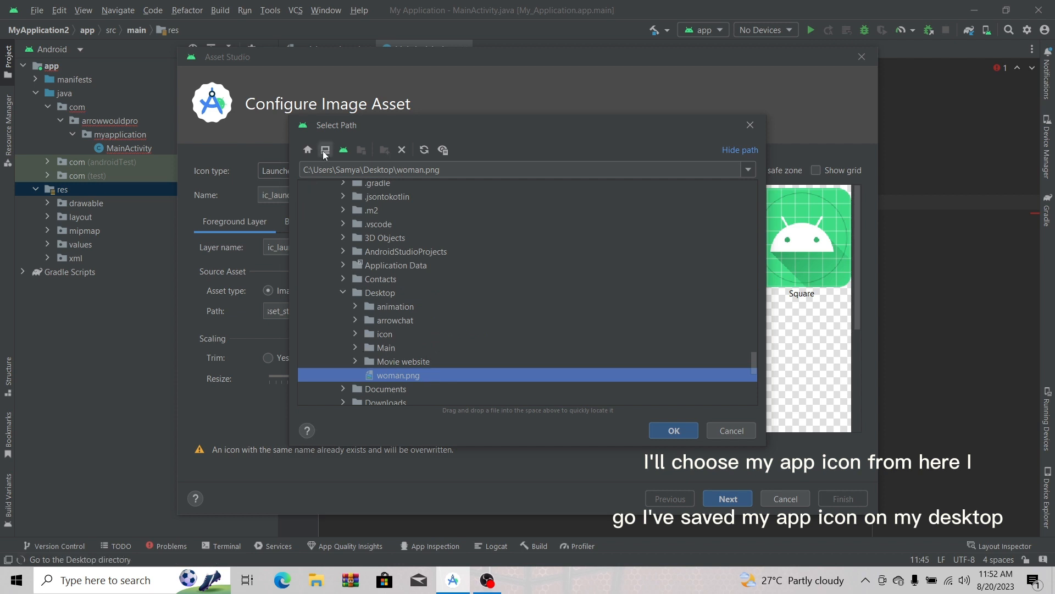
click(674, 431)
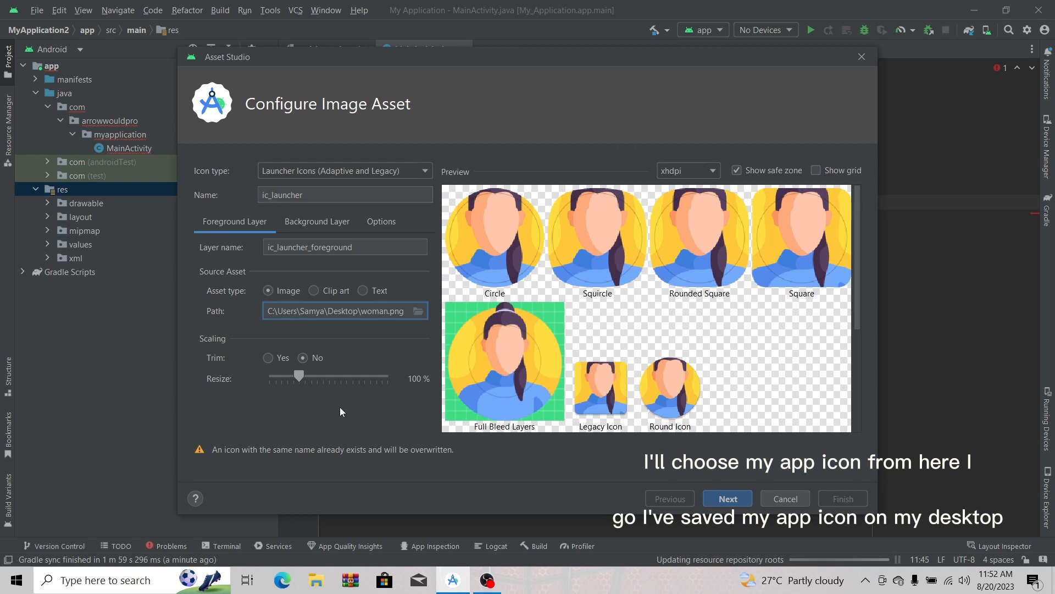
Step: Resize the foreground image to 60% so it fits the icon shapes
drag(301, 378, 284, 381)
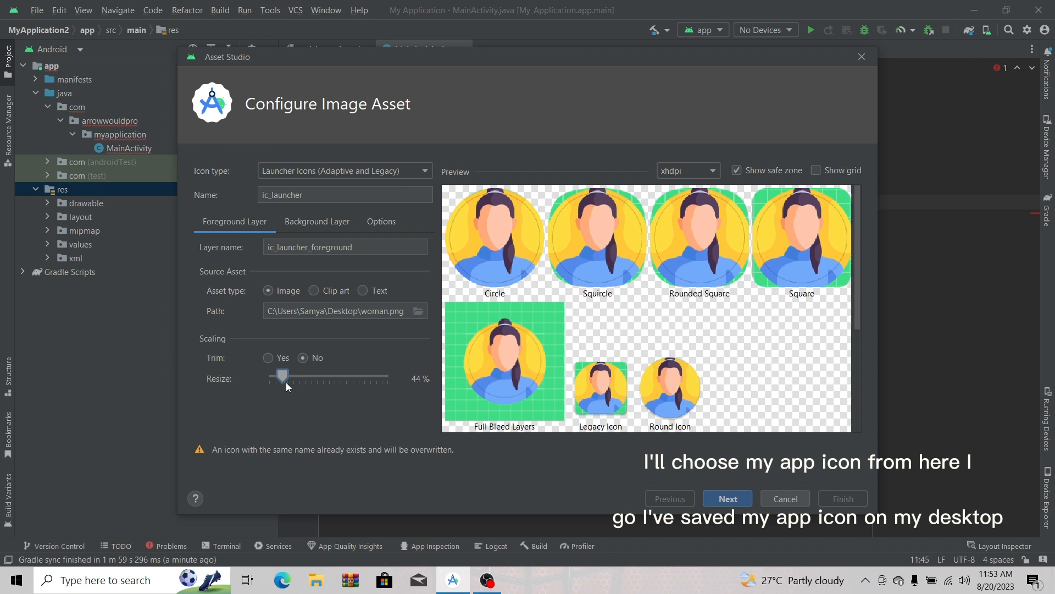
click(291, 384)
drag(290, 380, 286, 380)
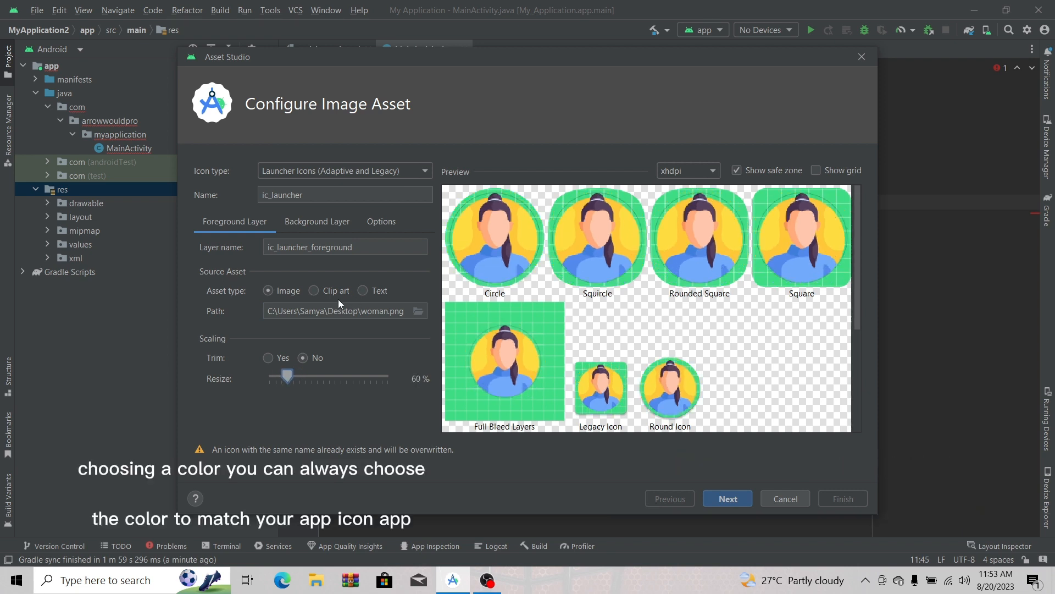
Step: Switch the icon's background layer to a solid color with hex value FFFFFF
click(305, 220)
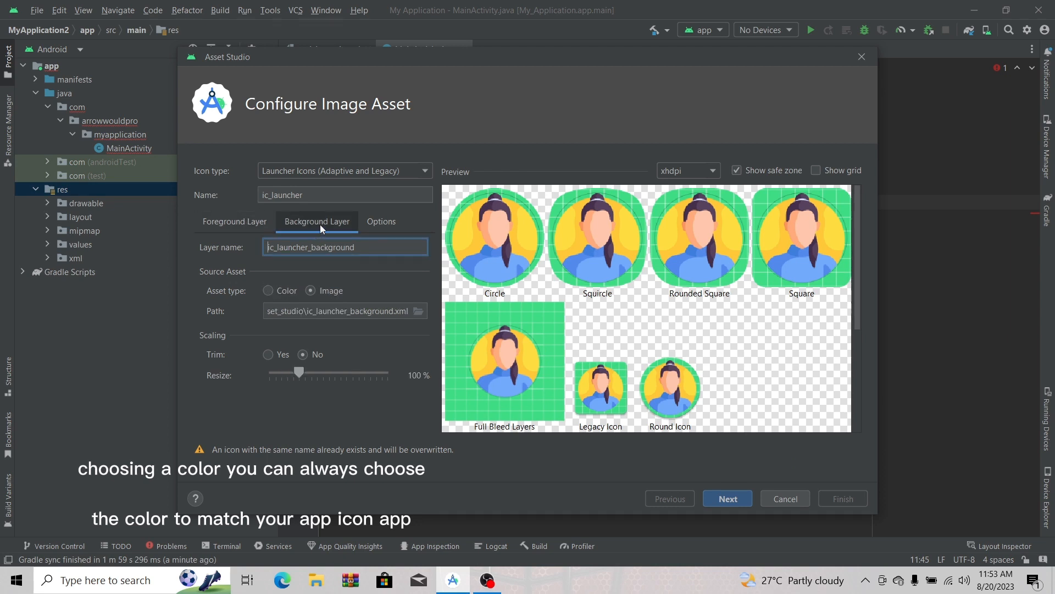
click(268, 291)
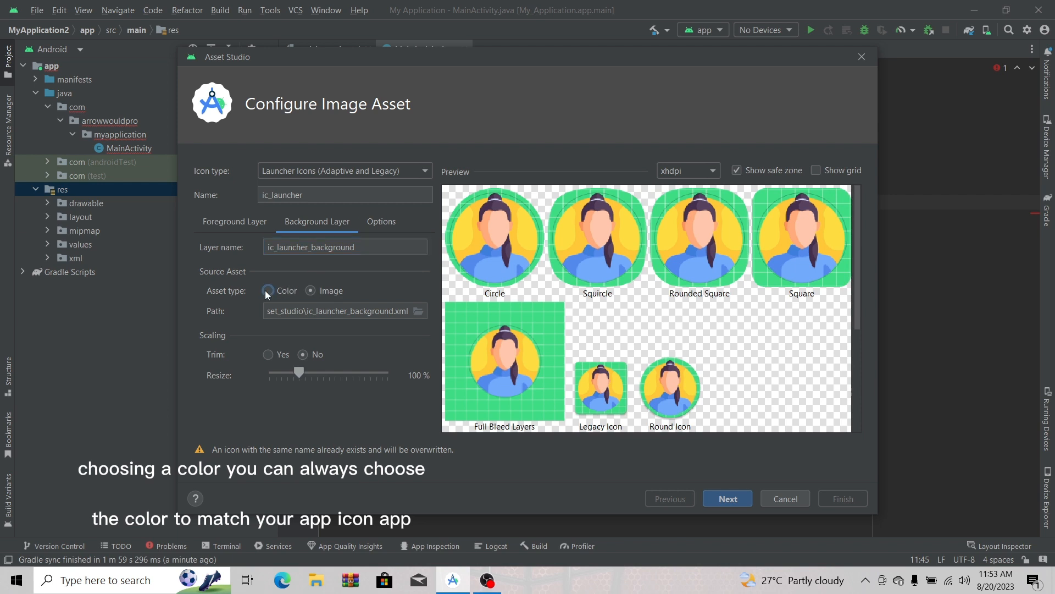
click(293, 310)
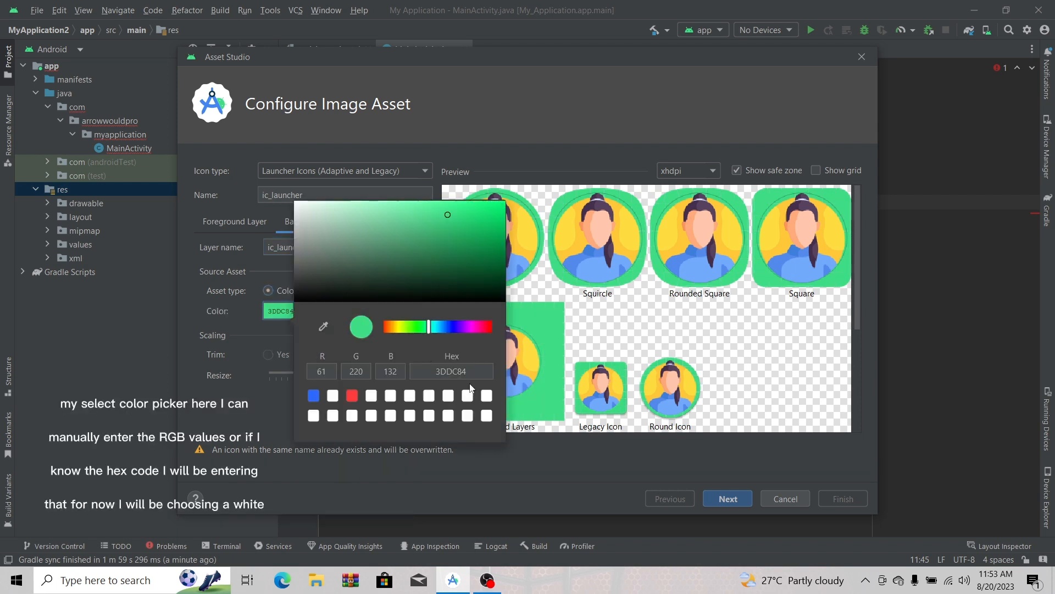
click(448, 374)
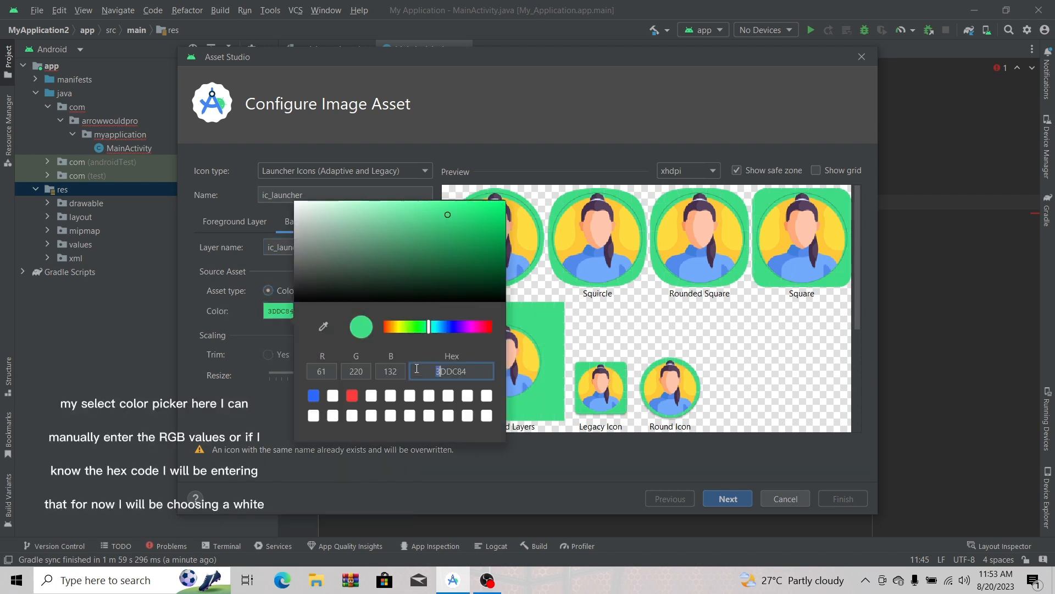
double_click(466, 372)
text(FFF)
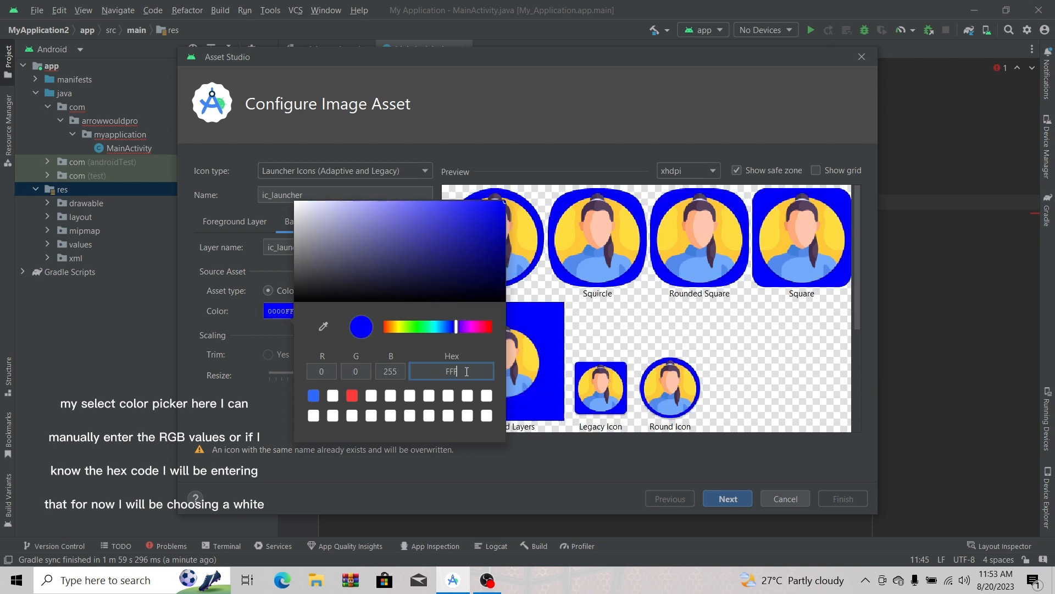
text(FFF)
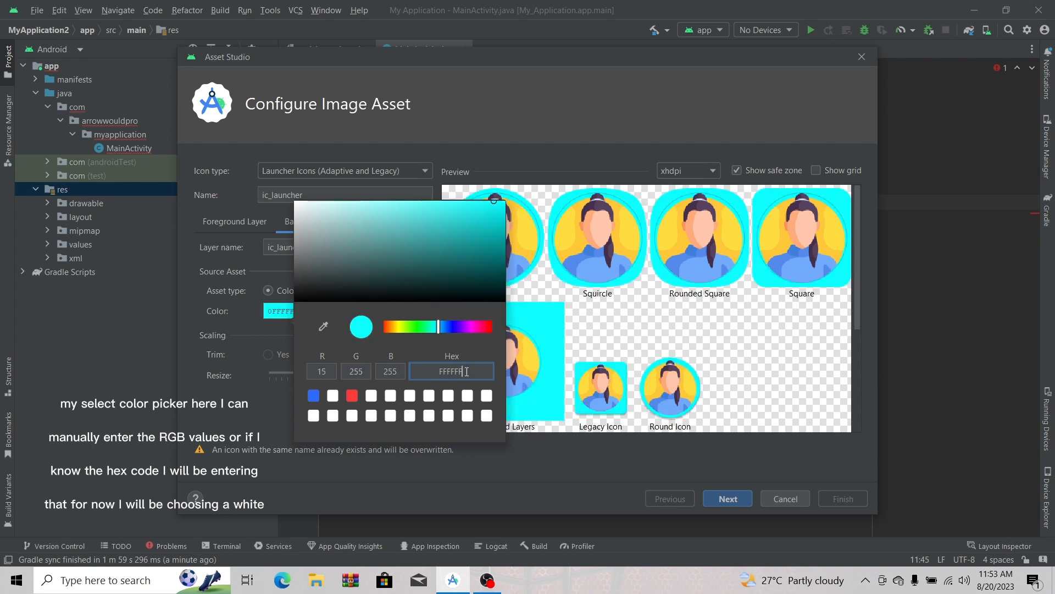
click(475, 456)
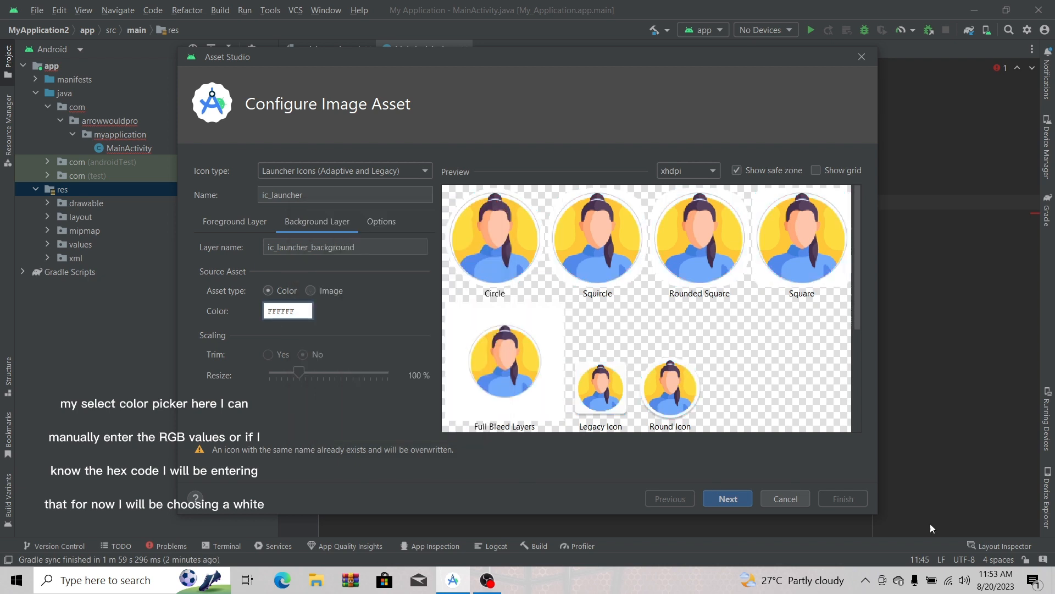
Step: Accept the output paths in the main source set and generate the launcher icon files
click(724, 499)
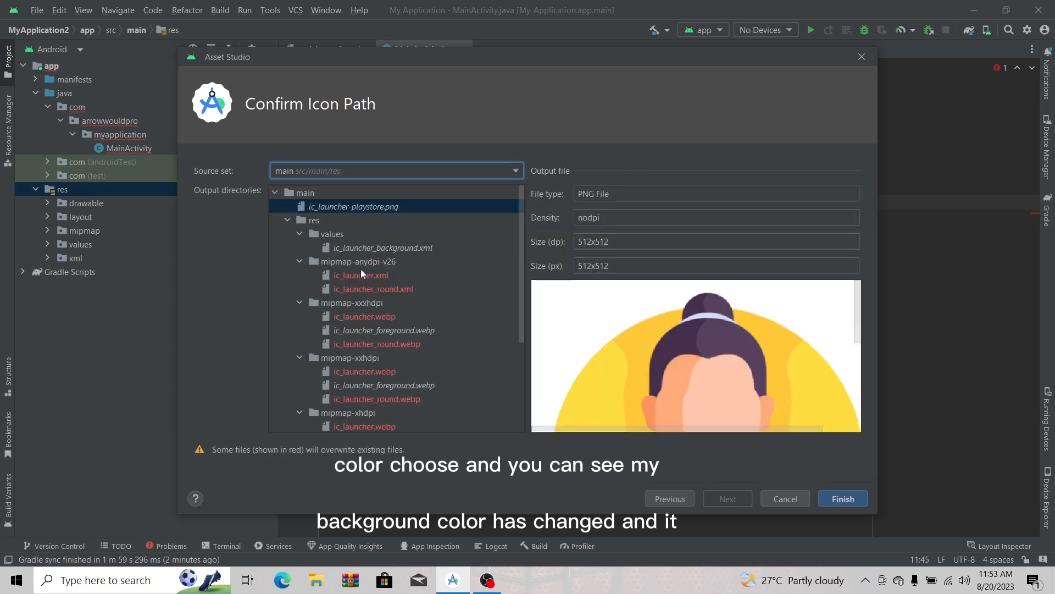
click(844, 498)
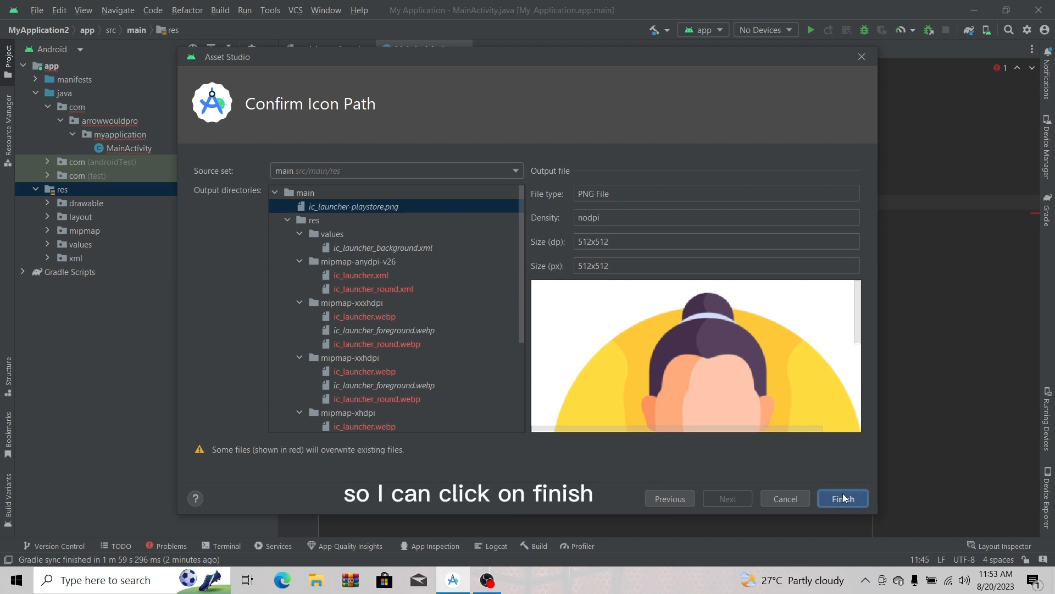
click(843, 496)
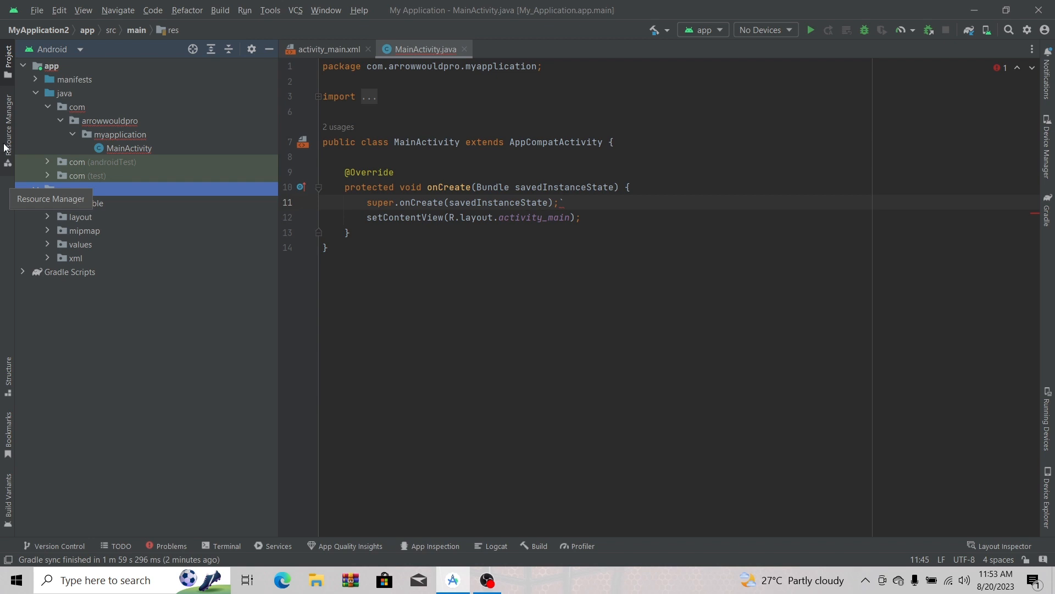
Step: Remove the stray backtick after the super.onCreate(savedInstanceState); line in MainActivity.java
click(572, 200)
click(560, 201)
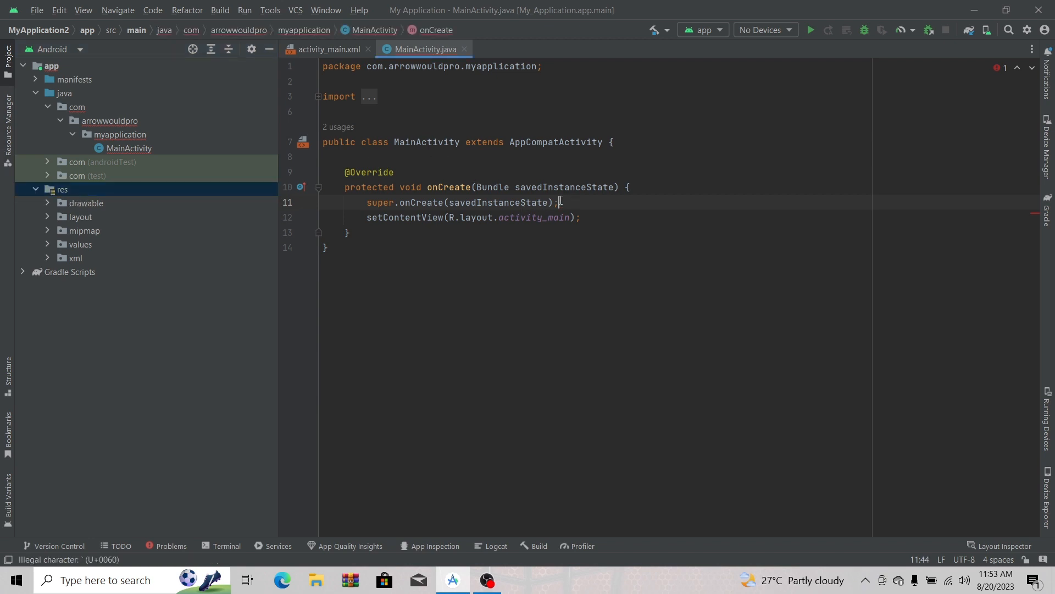
Step: Open AndroidManifest.xml from the manifests folder and check the launcher icon assigned to android:icon
click(318, 52)
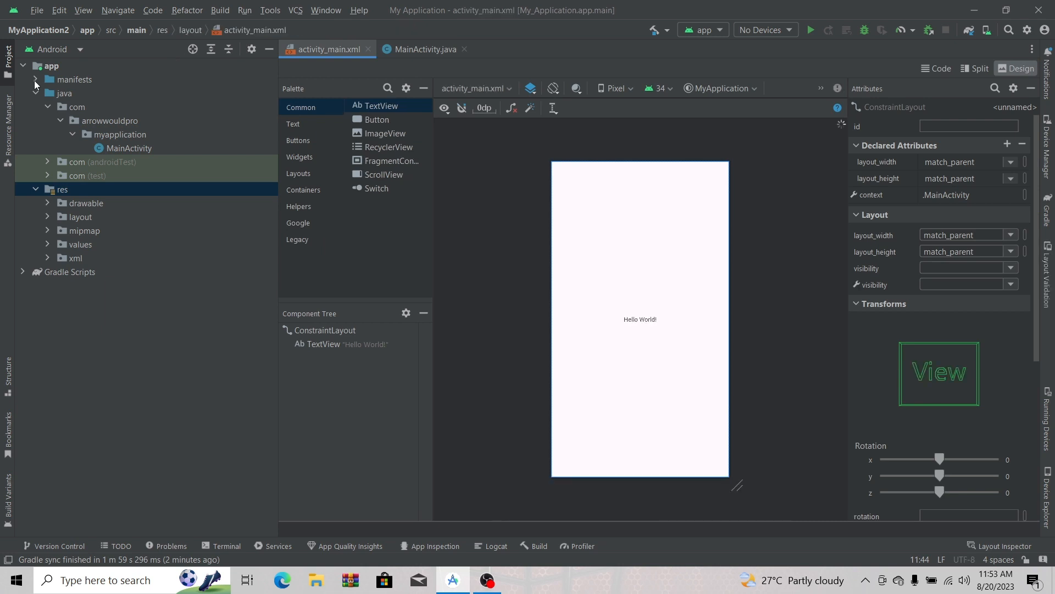
double_click(108, 79)
click(91, 94)
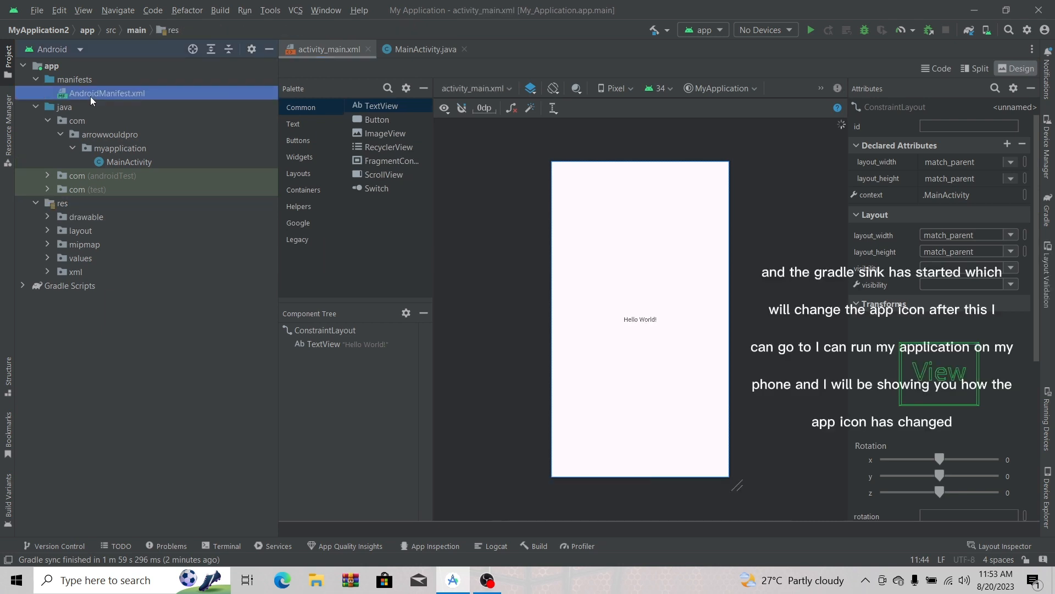
double_click(90, 96)
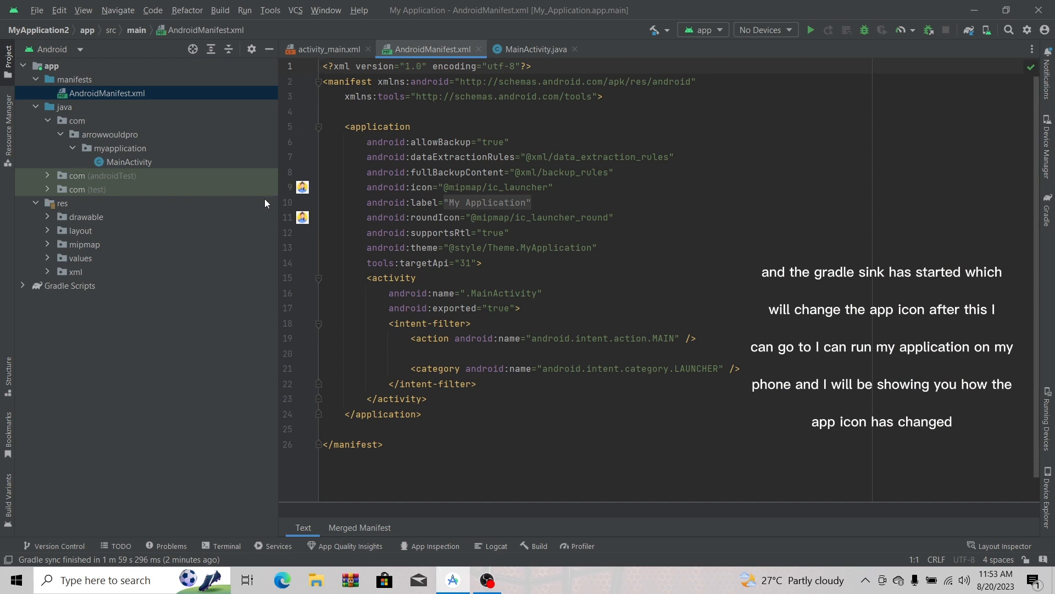
click(305, 189)
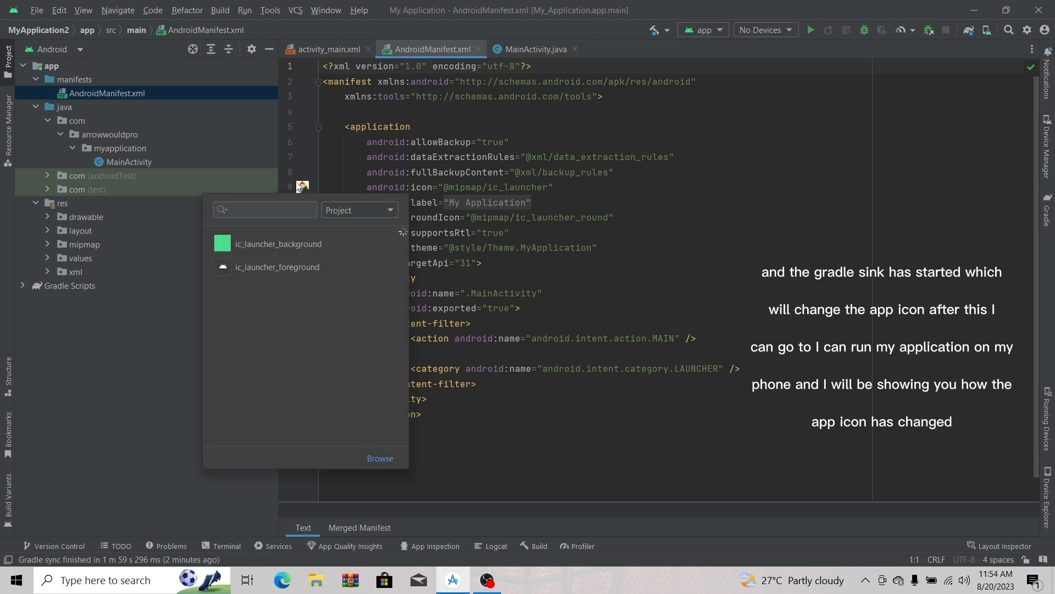
click(330, 157)
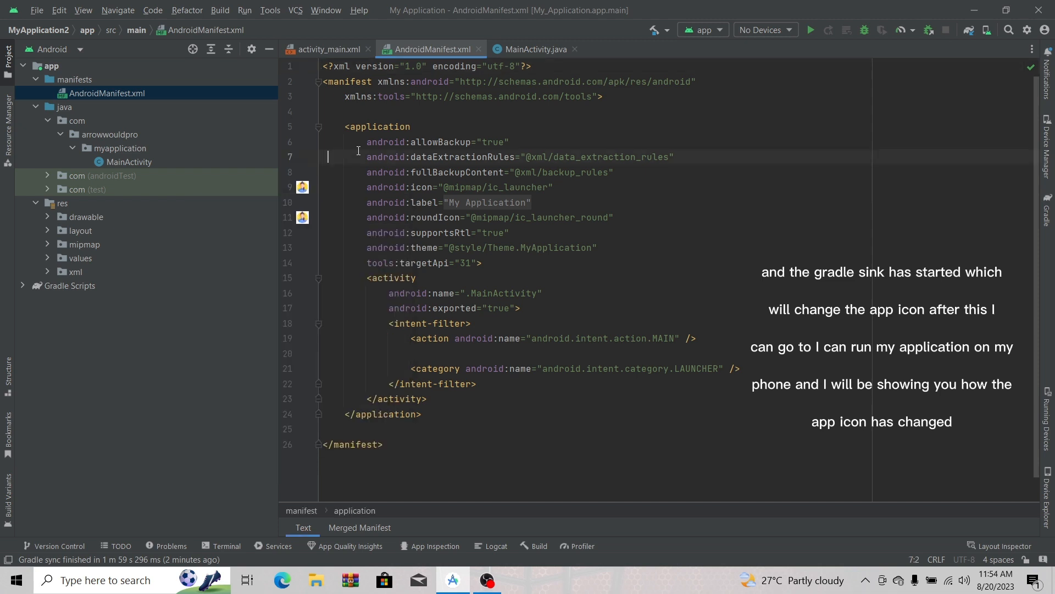